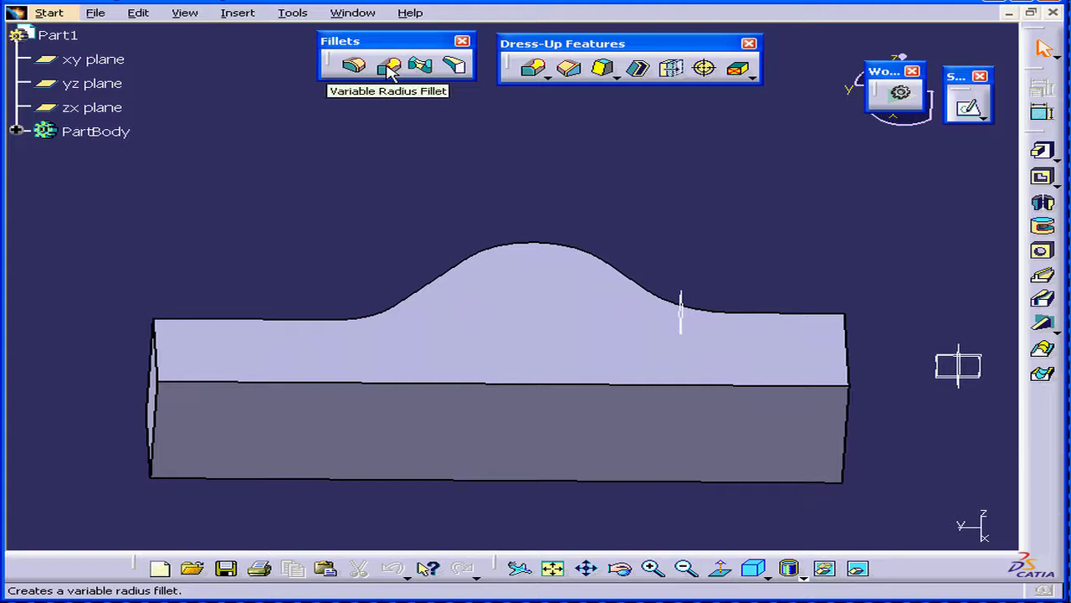
Start a variable radius fillet on the block's straight upper front edge with a 0.75 in radius.
left_click(389, 69)
left_click_drag(377, 89, 196, 48)
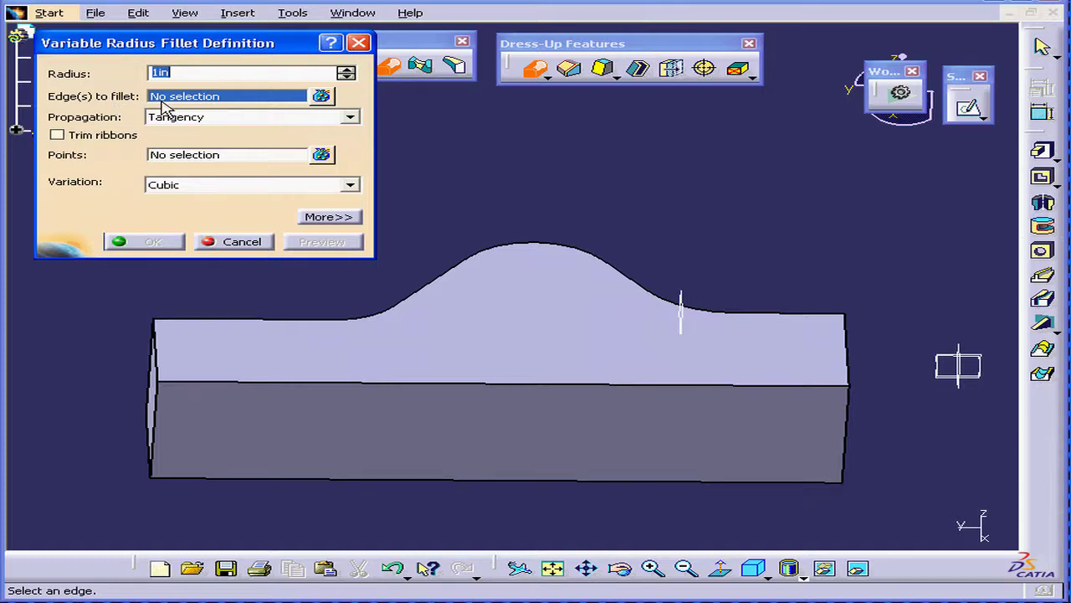
left_click(489, 388)
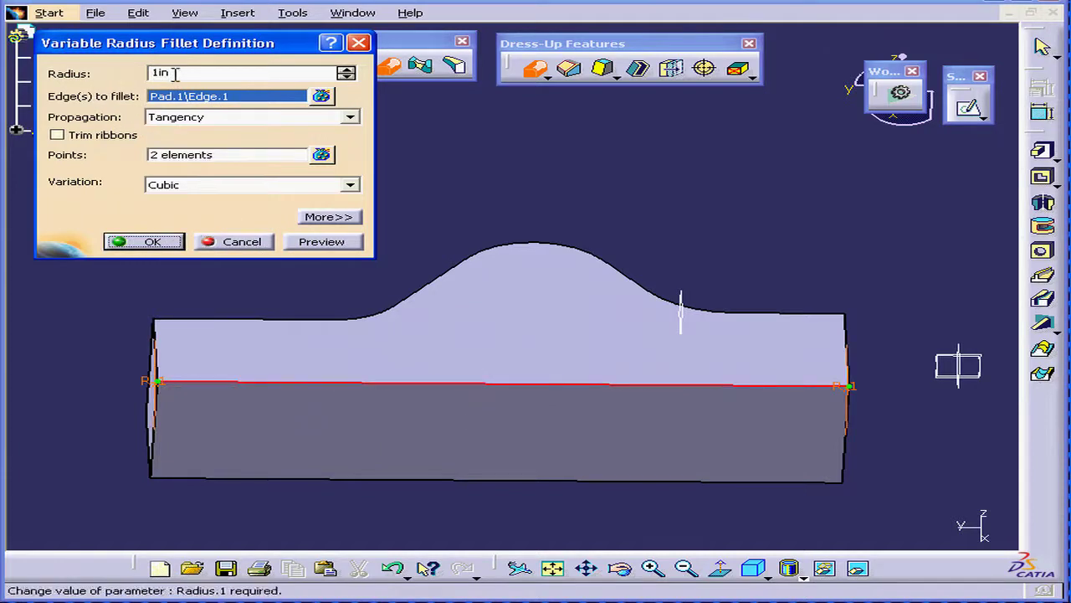
left_click_drag(175, 74, 100, 81)
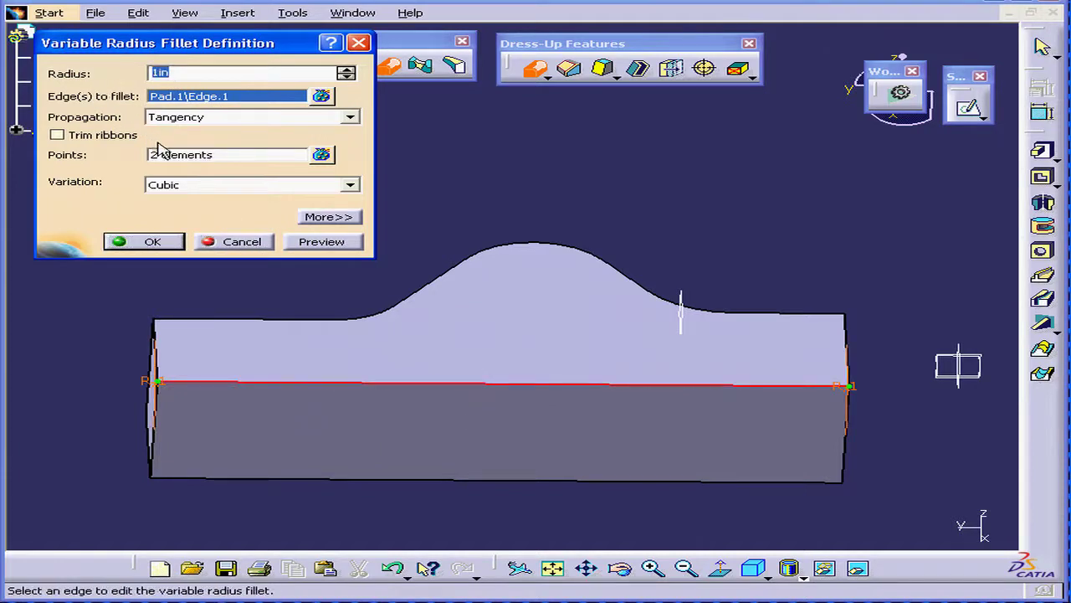
type(".75")
key("Tab")
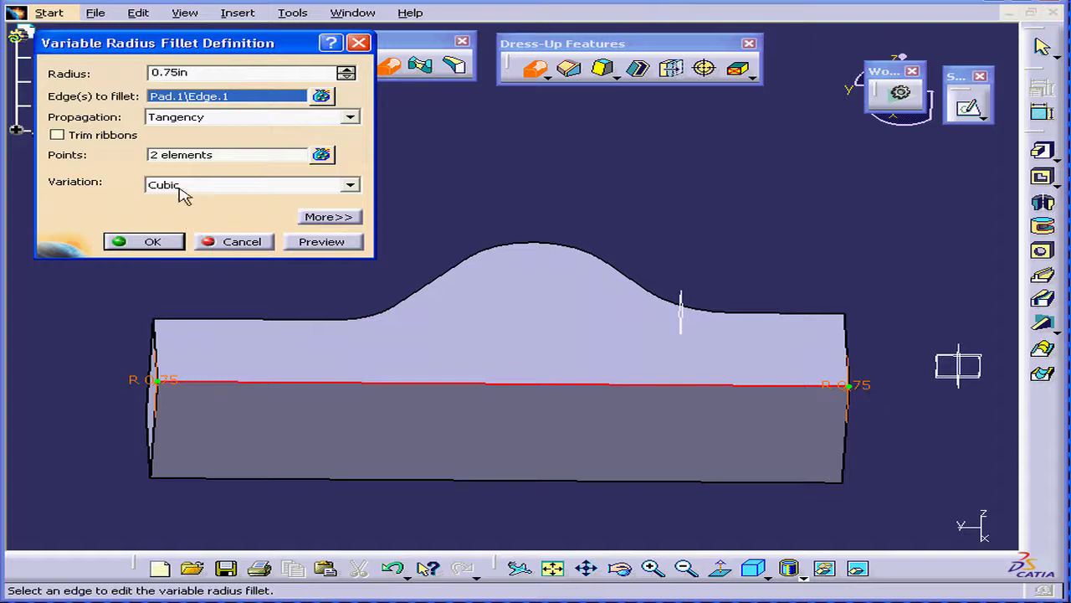
Add two radius points to the filleted edge, one freehand near its left end and one at Plane.1, and create the fillet.
left_click(173, 159)
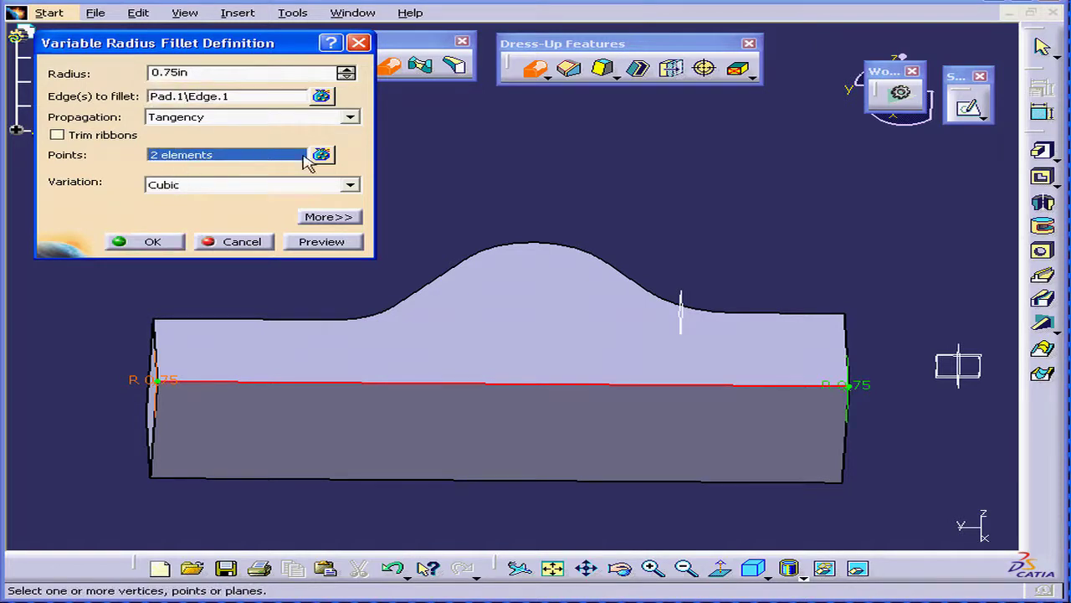
left_click(321, 156)
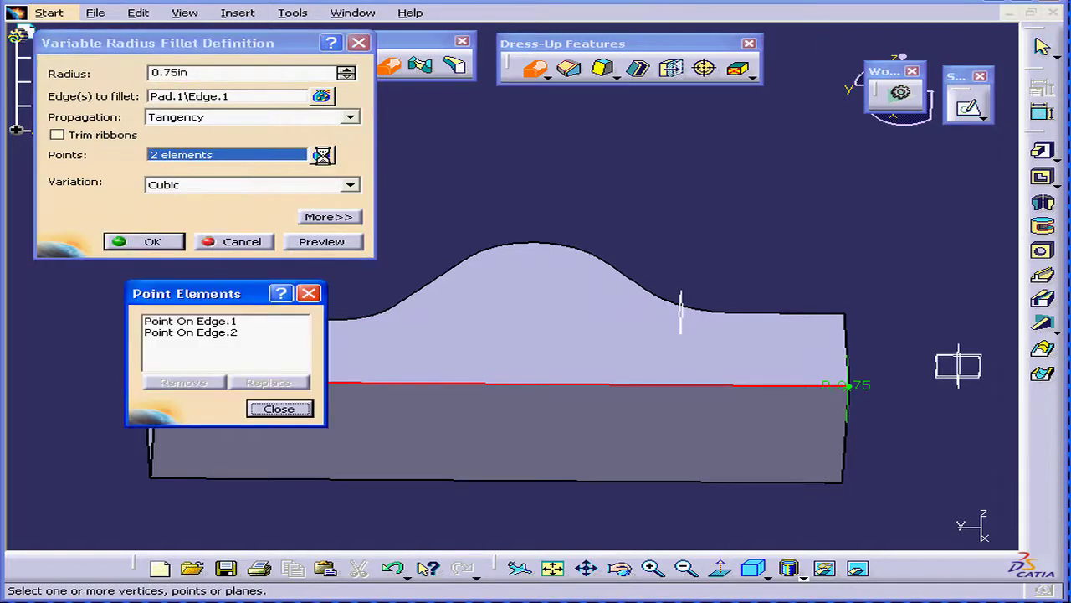
left_click(306, 414)
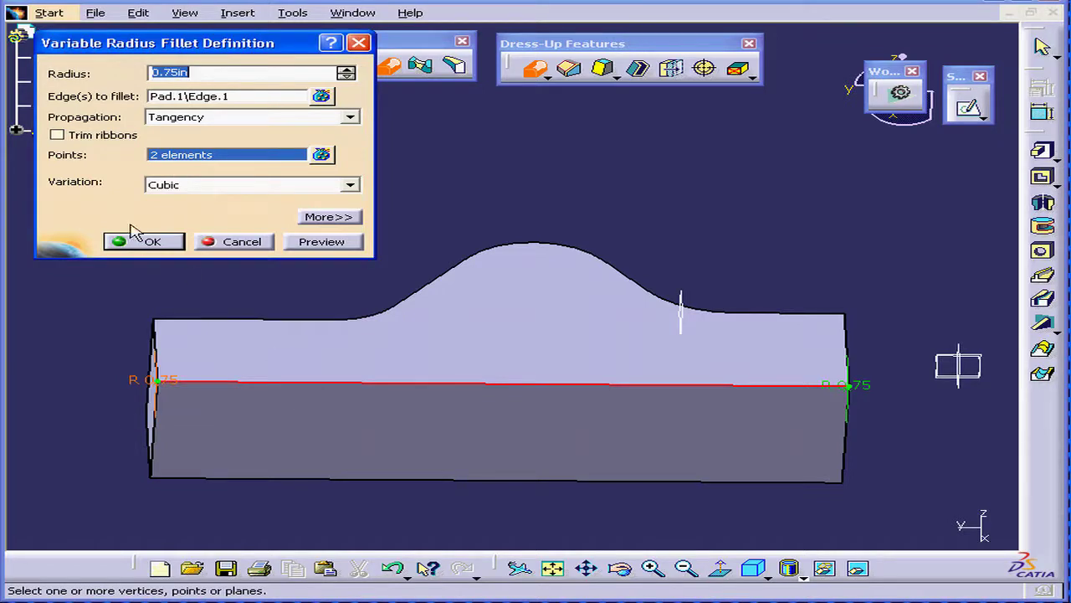
left_click(310, 382)
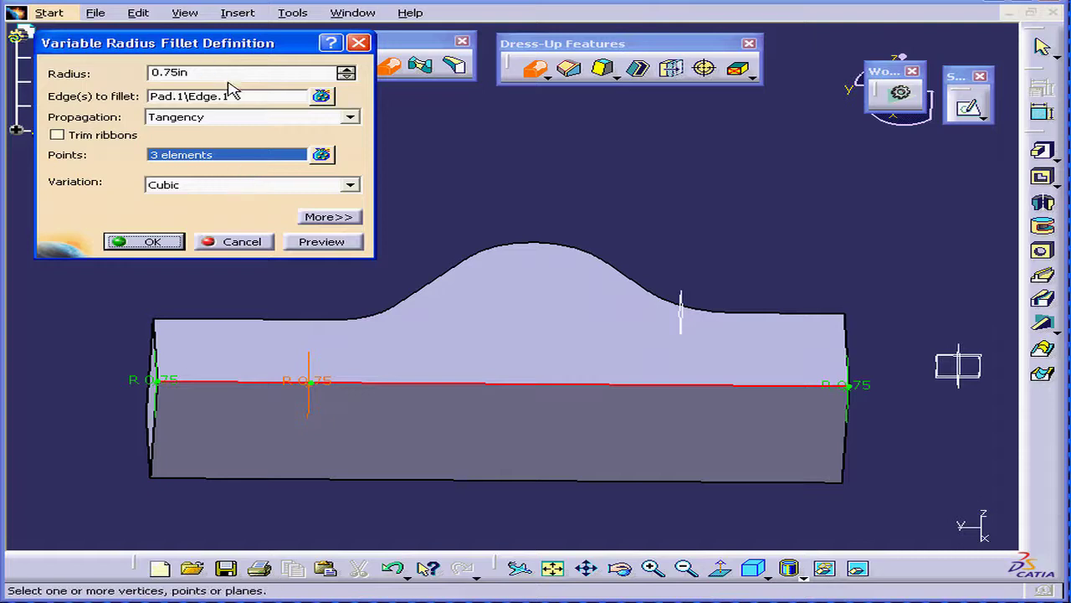
left_click_drag(215, 43, 270, 43)
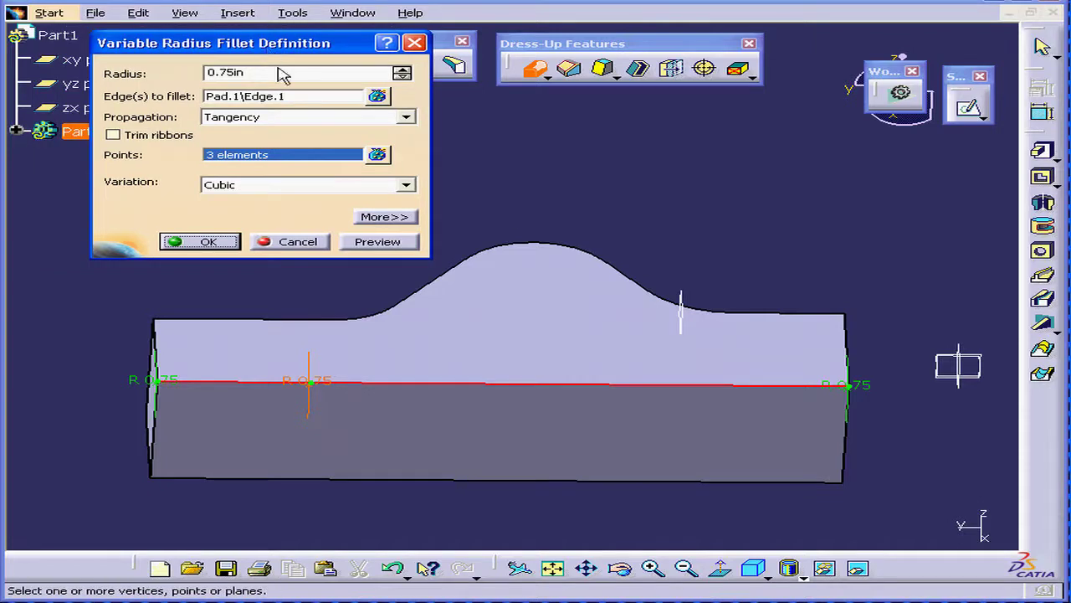
left_click(688, 319)
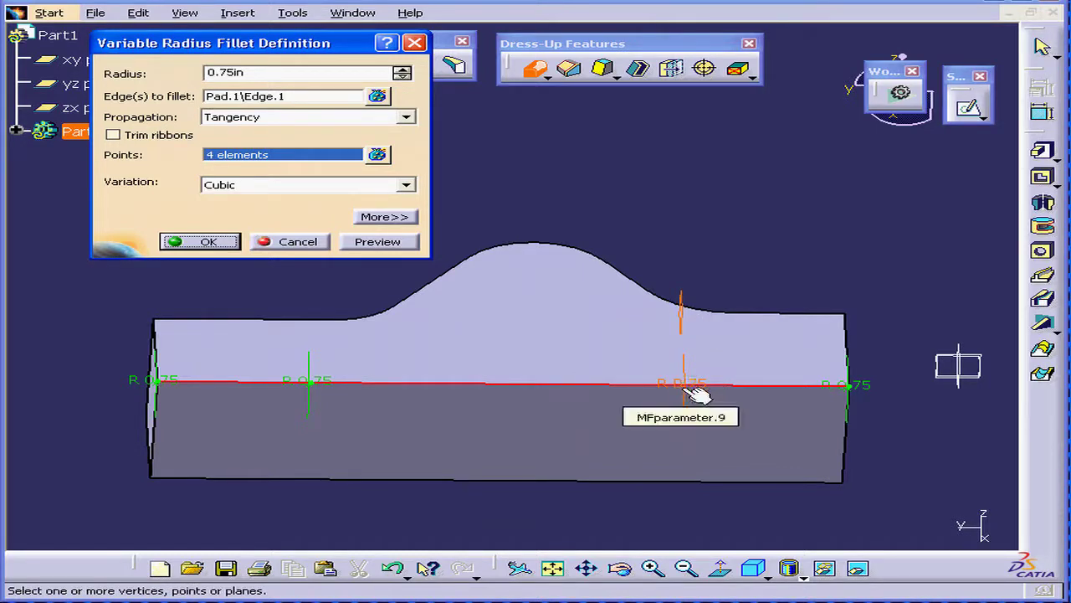
left_click(207, 241)
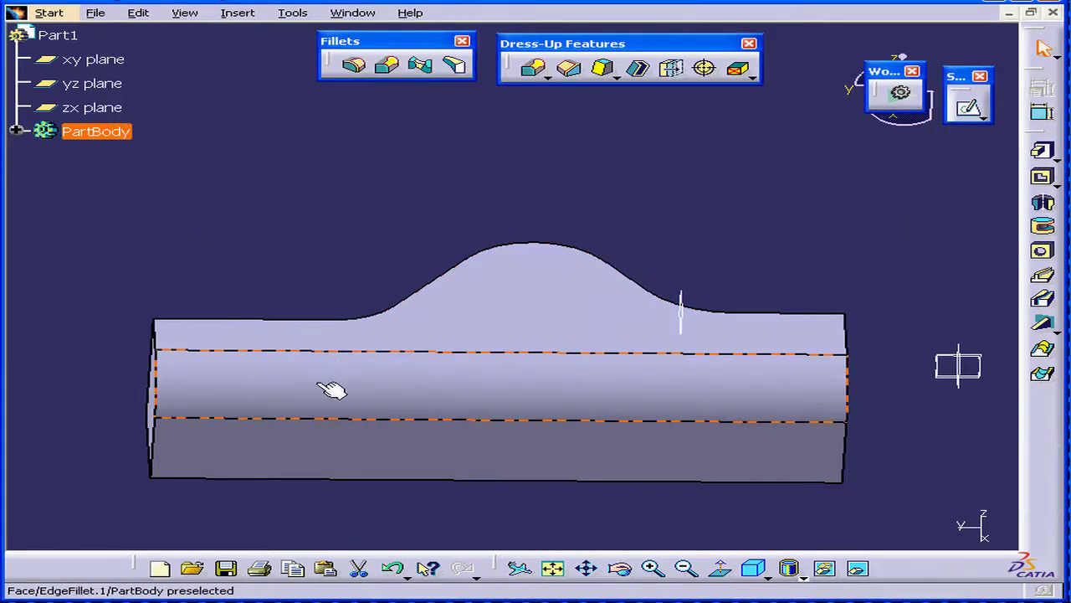
Reopen the variable radius fillet and set the radius at the freehand point near the edge's left end to 0.25 in.
middle_click_drag(330, 387, 359, 382)
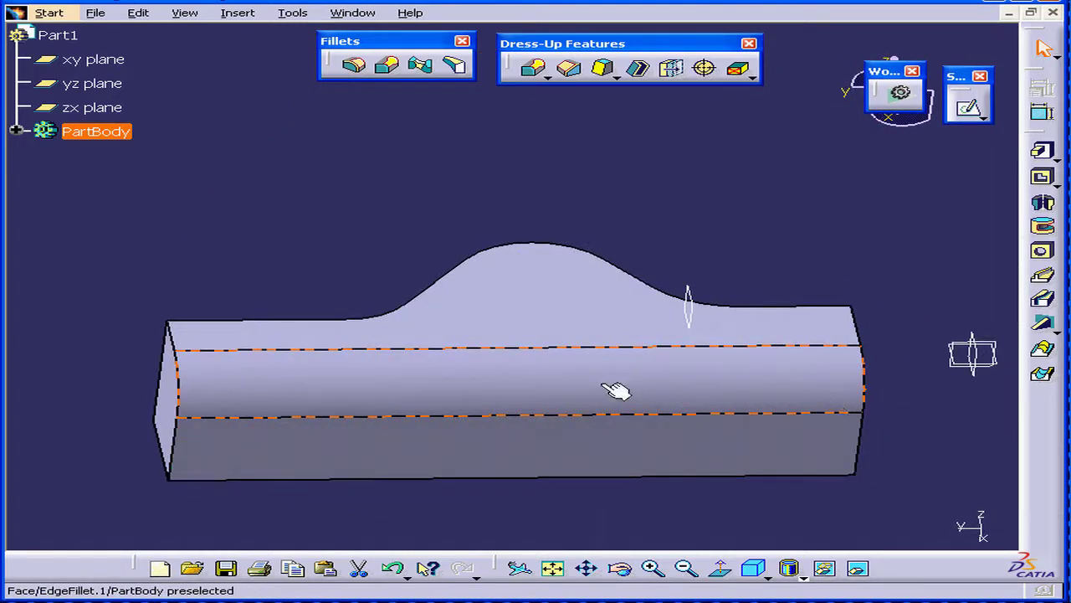
left_click(569, 384)
left_click(16, 131)
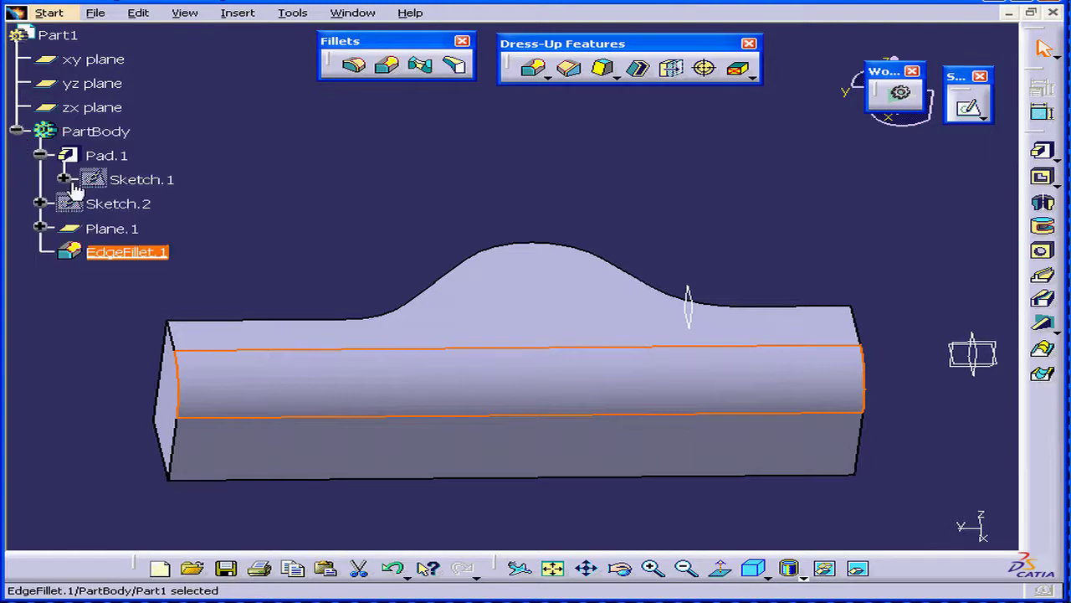
double_click(125, 249)
left_click_drag(280, 80, 332, 87)
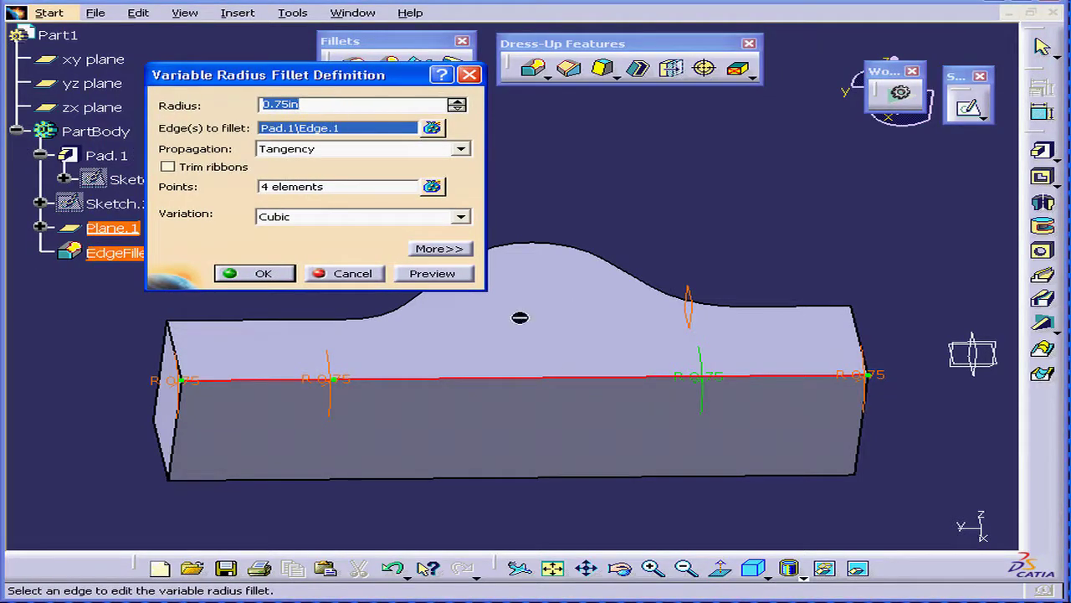
left_click(343, 383)
double_click(343, 384)
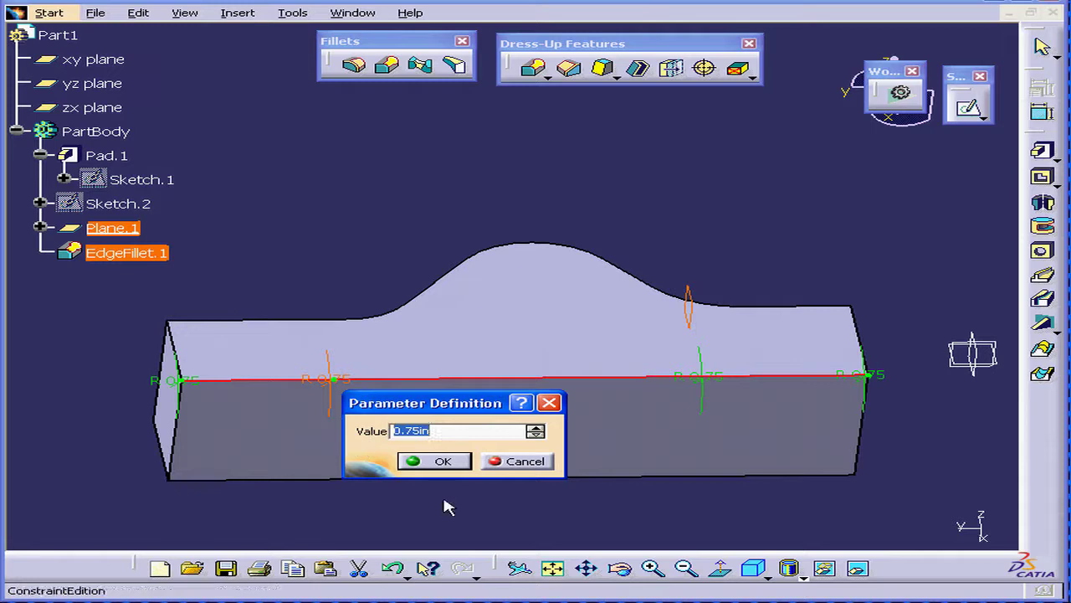
type(".25")
left_click(449, 466)
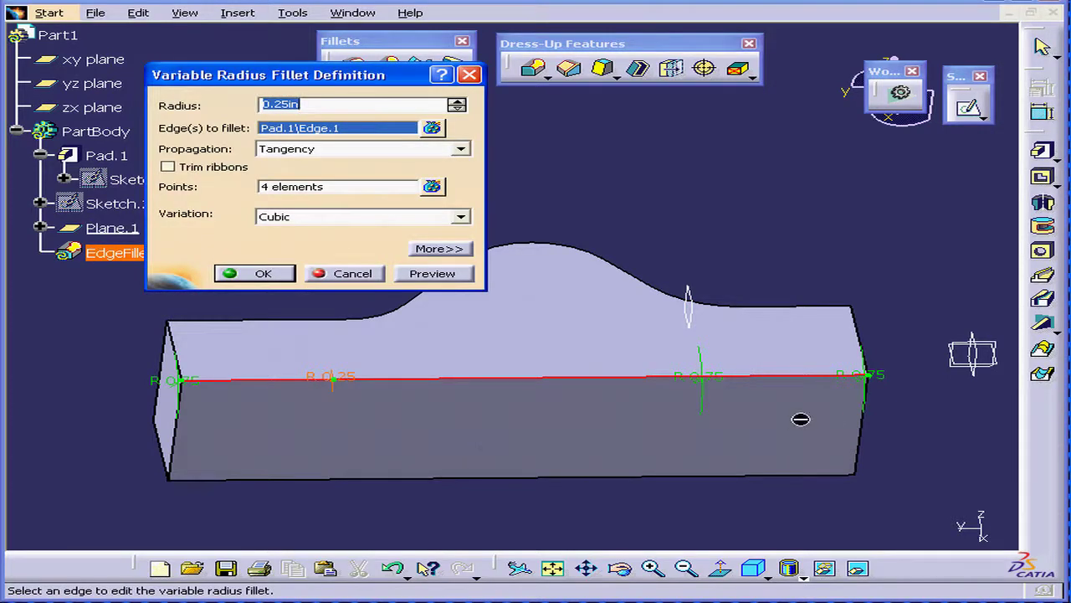
Set the fillet radius at the edge's right endpoint to 1 in and apply the edited fillet.
double_click(873, 375)
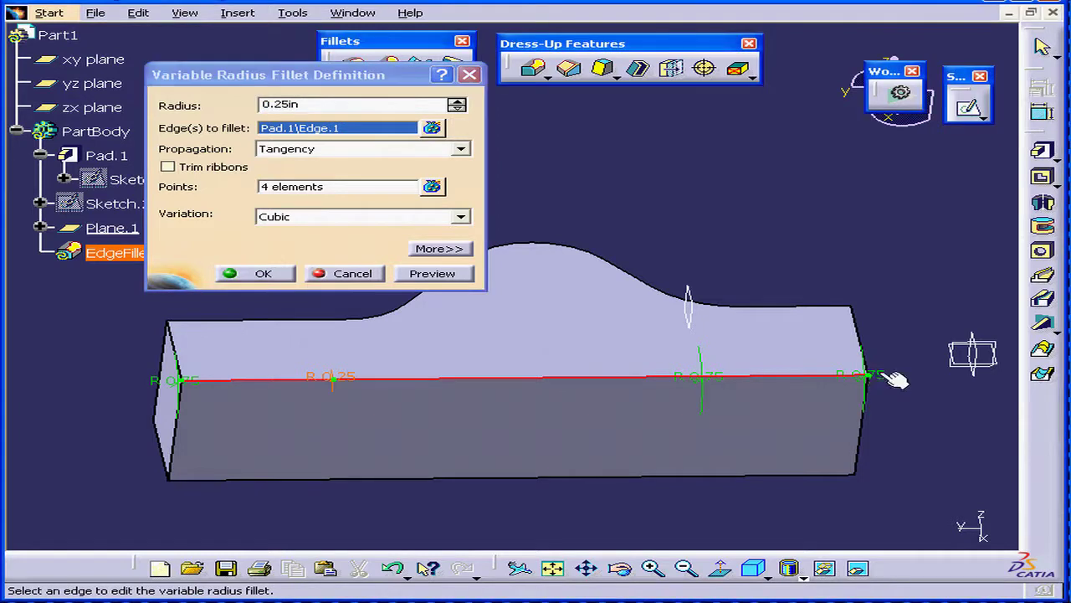
left_click_drag(958, 395, 764, 302)
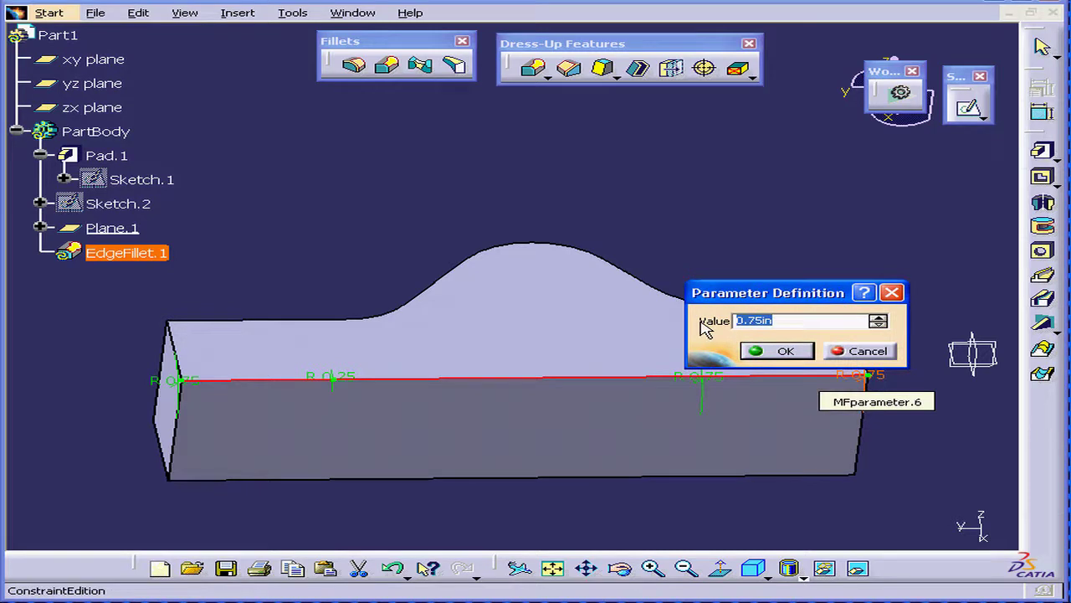
type("1")
left_click(801, 351)
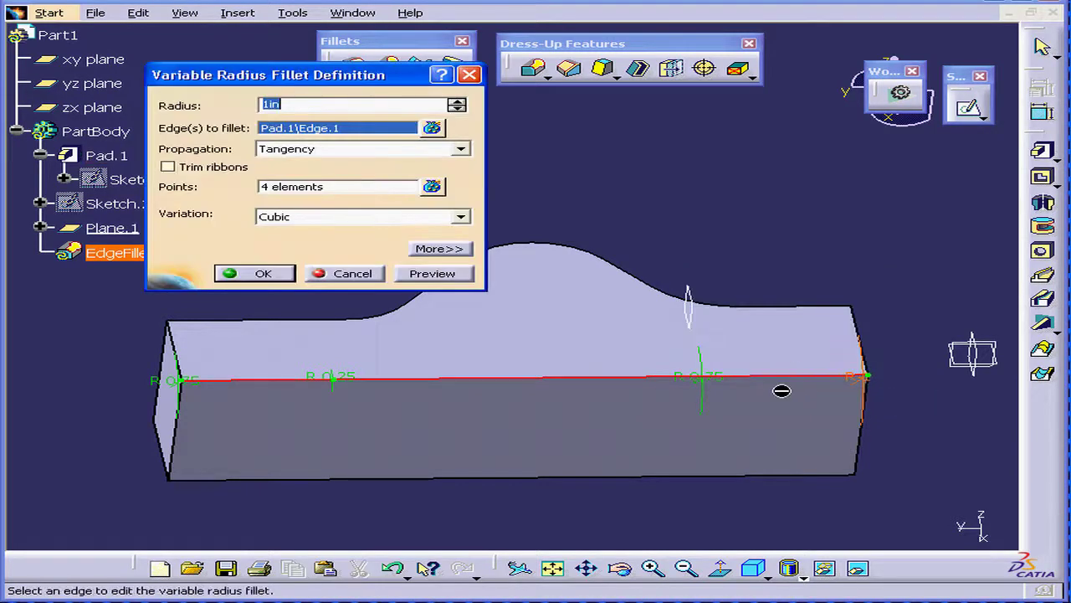
left_click(265, 274)
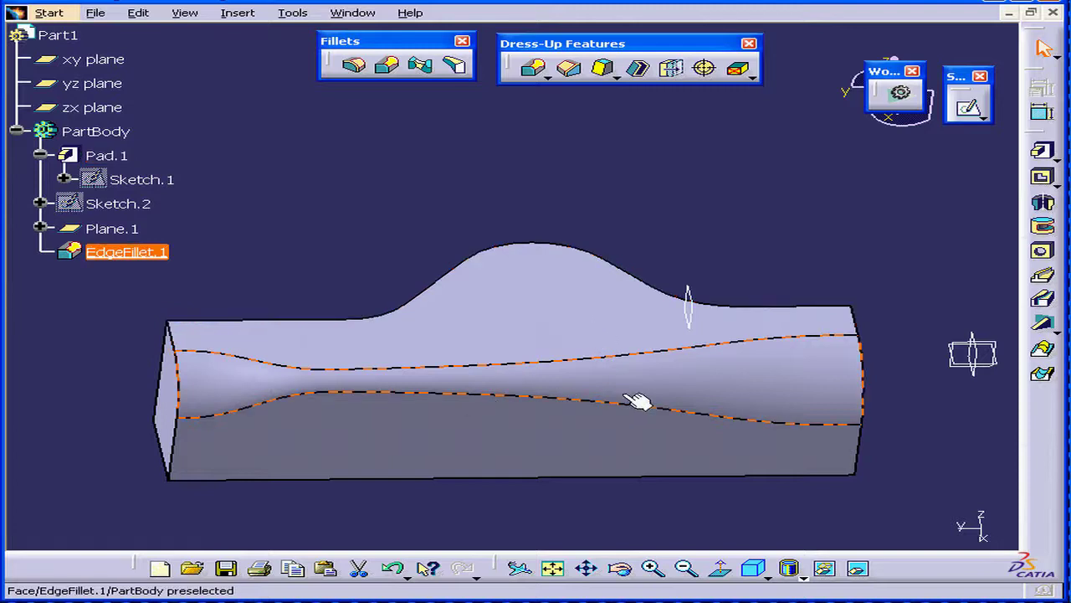
Delete the variable radius fillet EdgeFillet.1 from the part body.
middle_click_drag(629, 385, 604, 419)
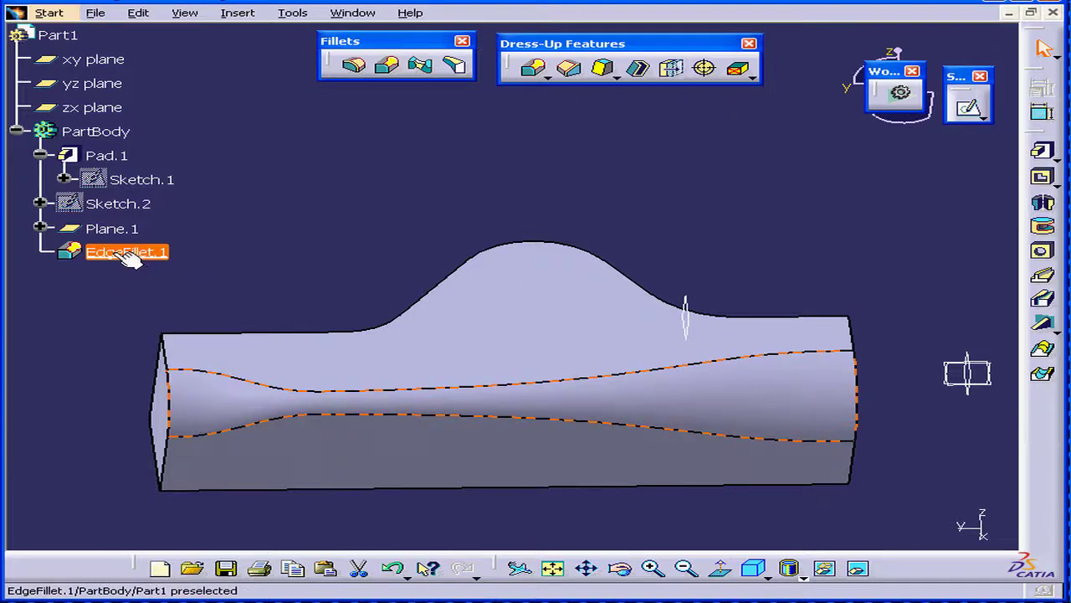
right_click(127, 255)
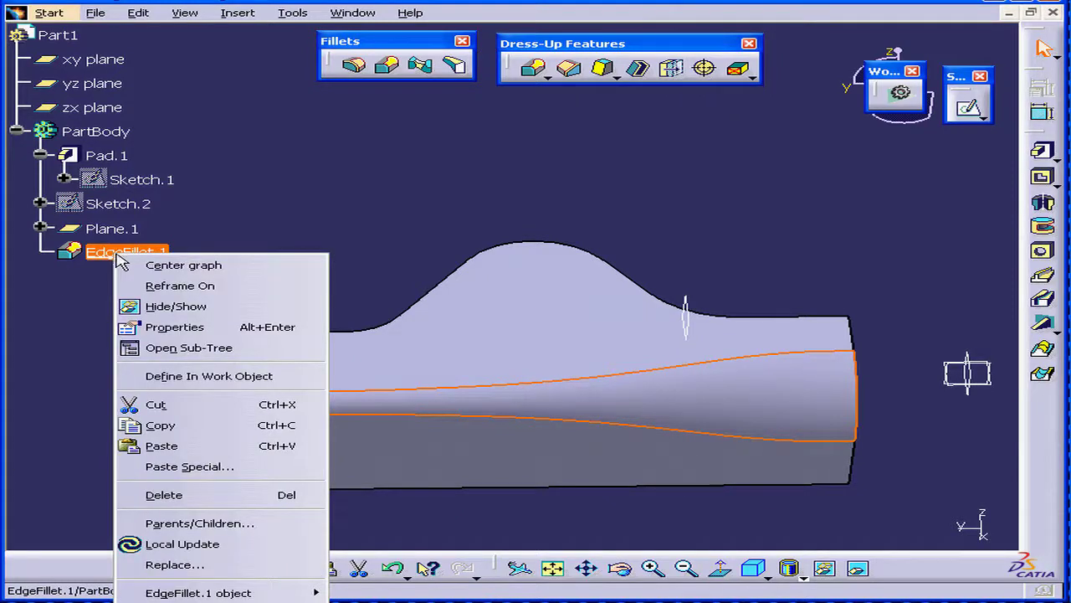
left_click(174, 495)
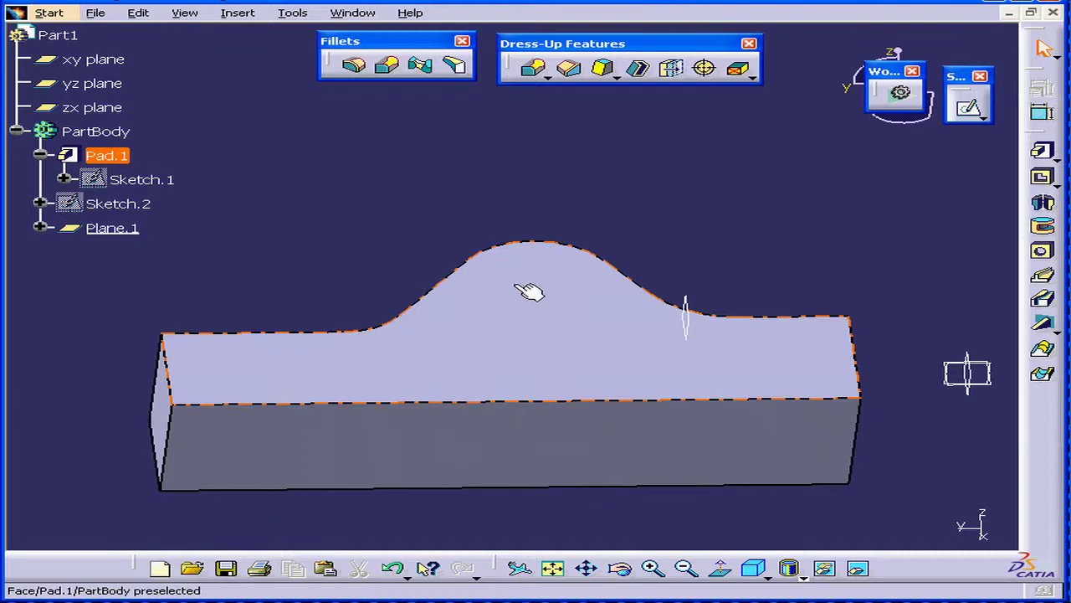
Create a 1 in variable radius fillet with tangency propagation along the curved edge of the pad's humped side.
middle_click_drag(526, 292, 595, 437)
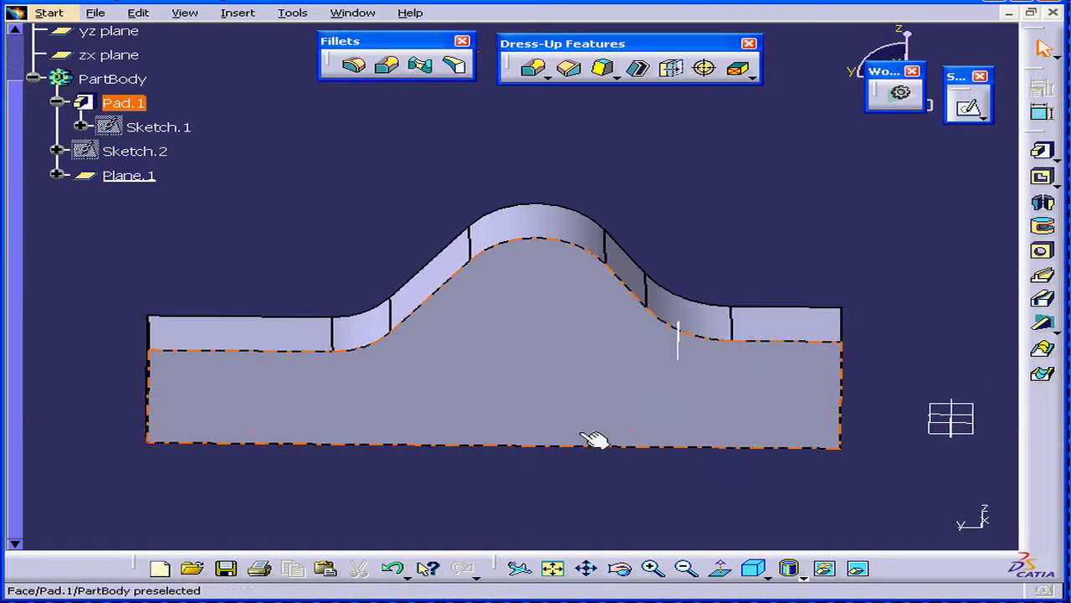
left_click(391, 67)
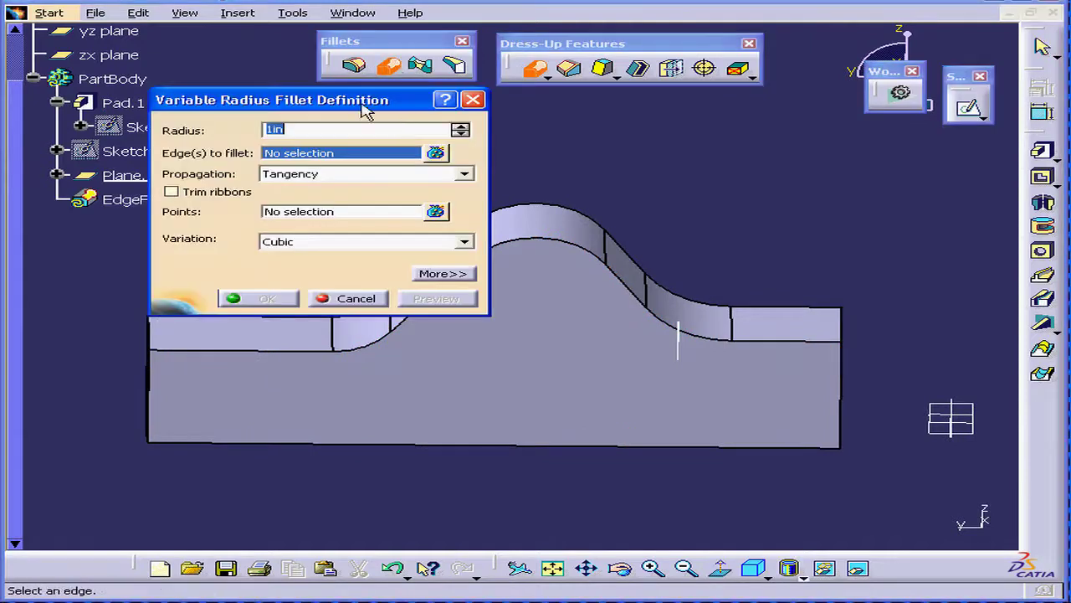
left_click_drag(282, 62, 247, 41)
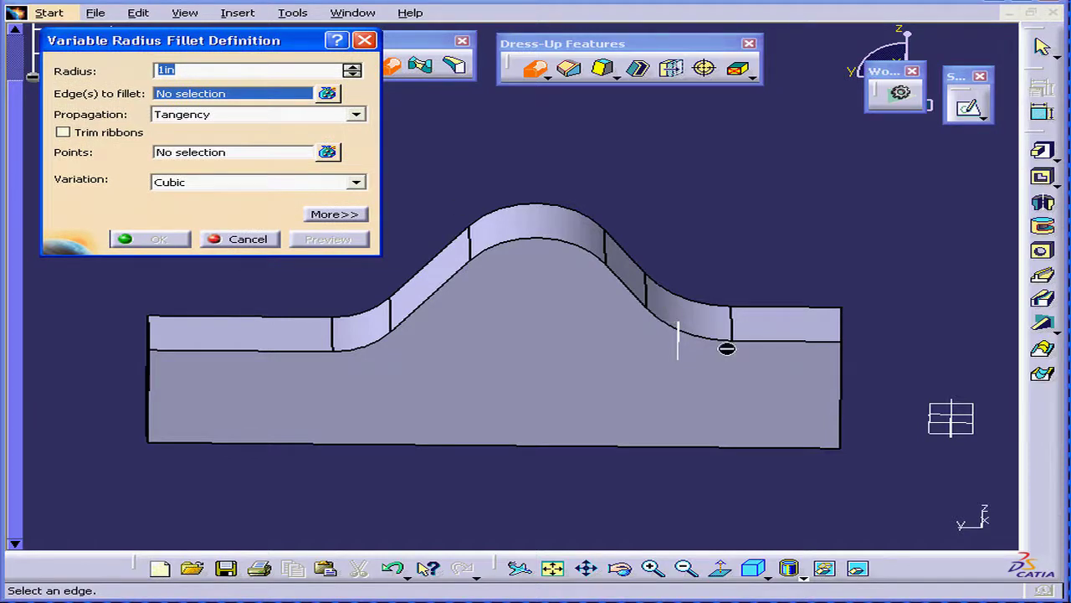
left_click(802, 345)
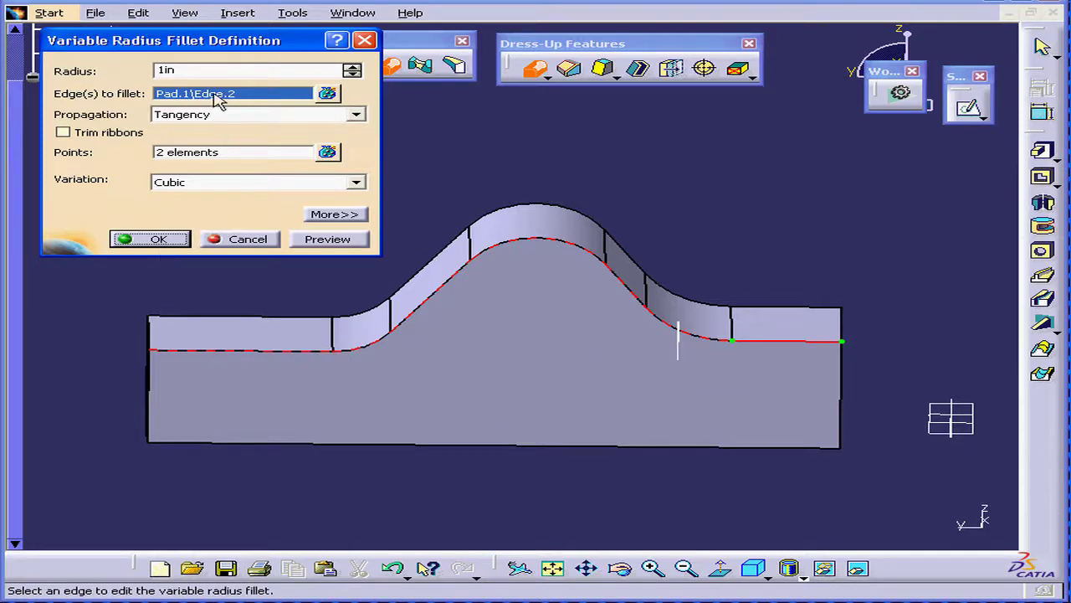
left_click_drag(178, 71, 114, 71)
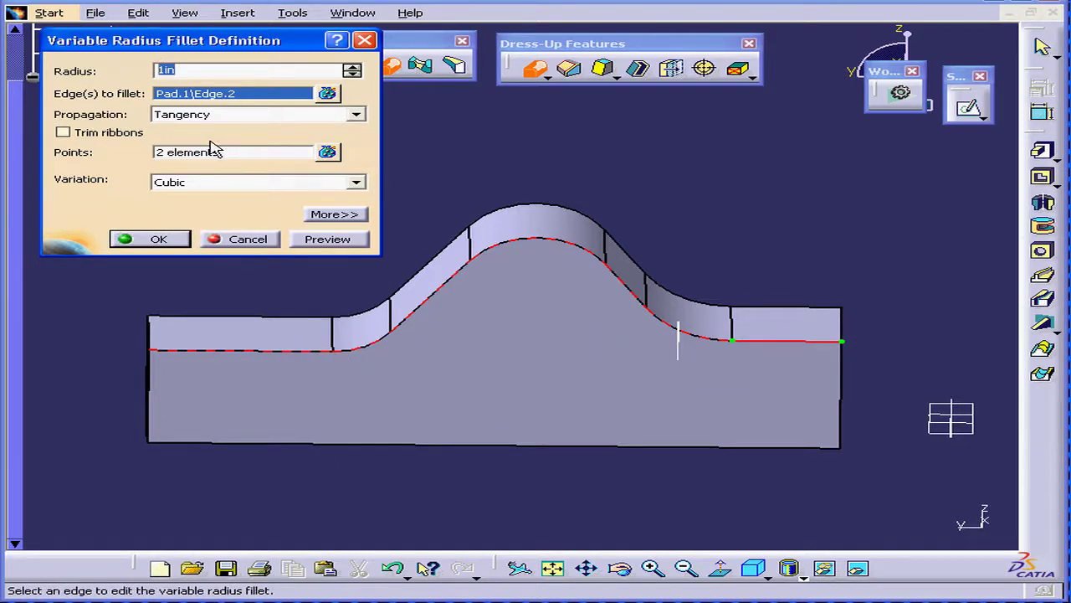
type("1in")
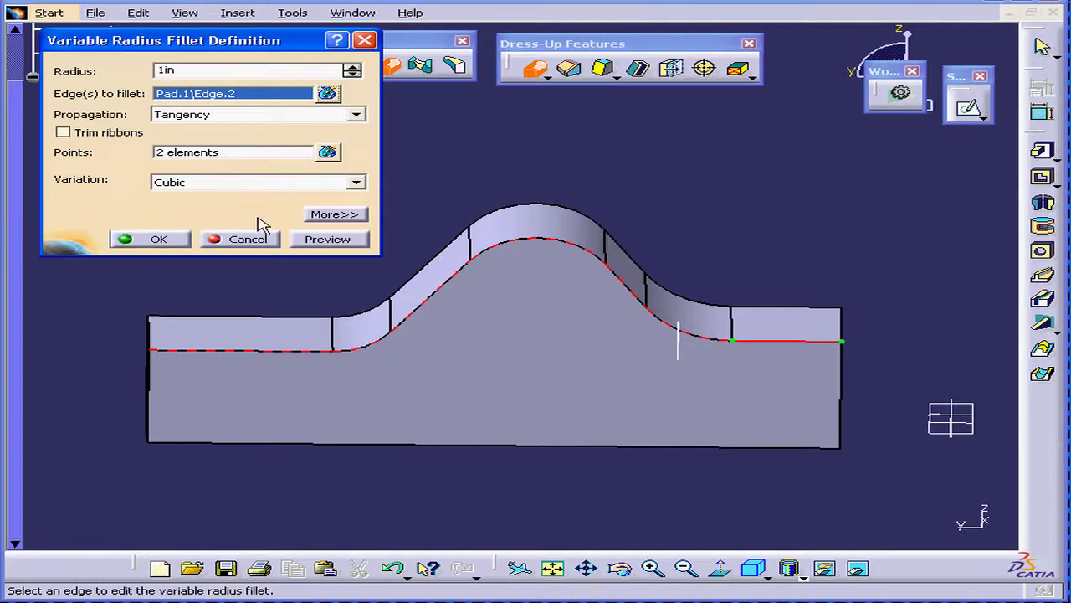
left_click(157, 239)
Reopen the curved-edge fillet for editing and show the hidden Sketch.2.
mouse_move(502, 327)
middle_mouse_down()
mouse_move(557, 343)
mouse_move(480, 337)
mouse_move(507, 340)
mouse_move(510, 326)
middle_mouse_up()
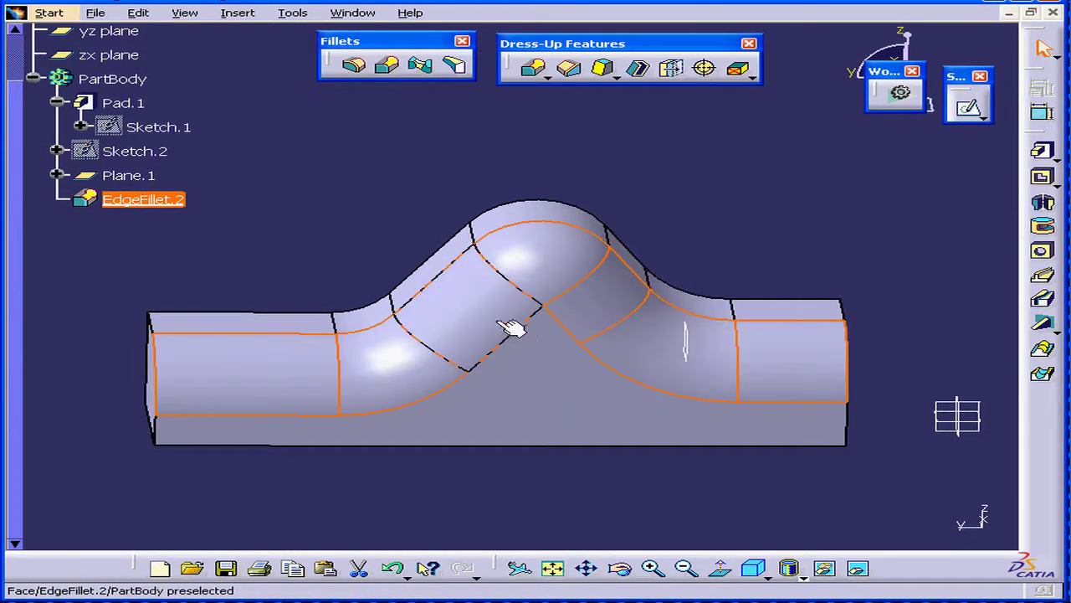
double_click(553, 262)
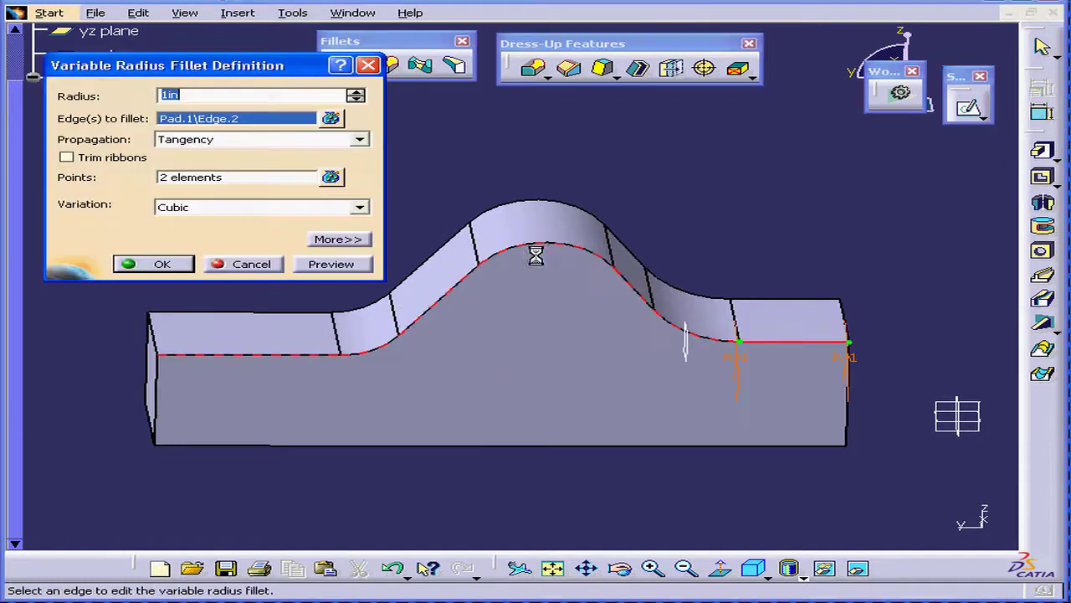
left_click_drag(290, 75, 274, 42)
middle_click_drag(576, 339, 604, 387)
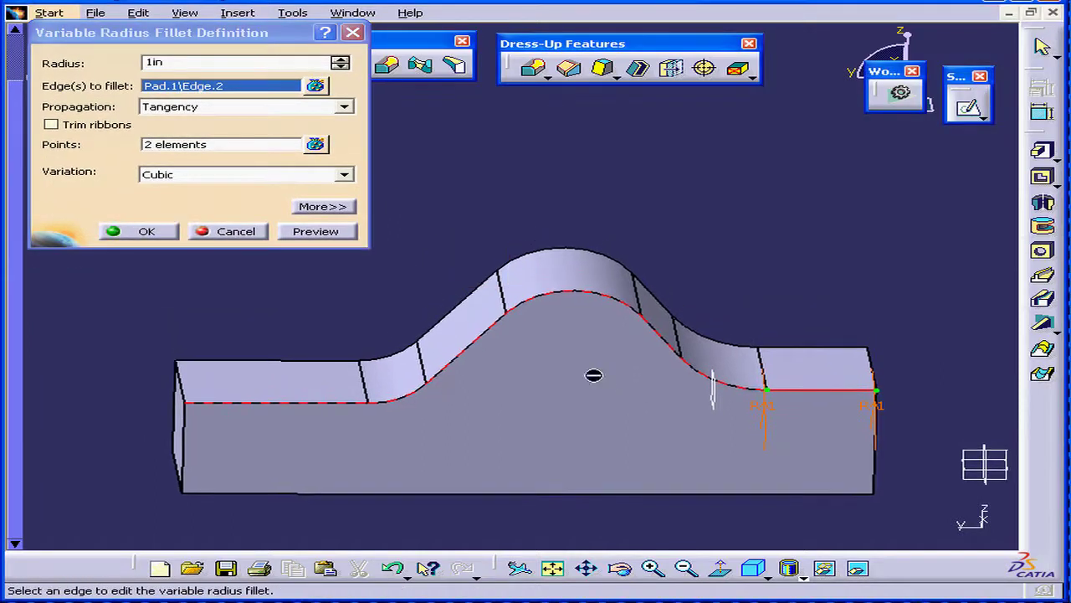
left_click_drag(233, 32, 391, 38)
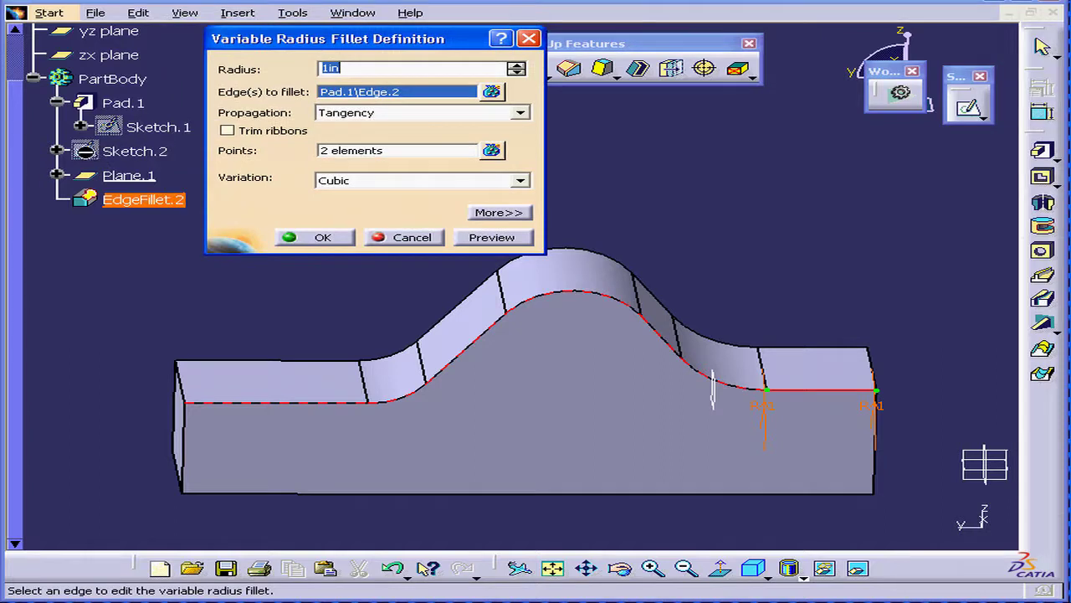
right_click(89, 156)
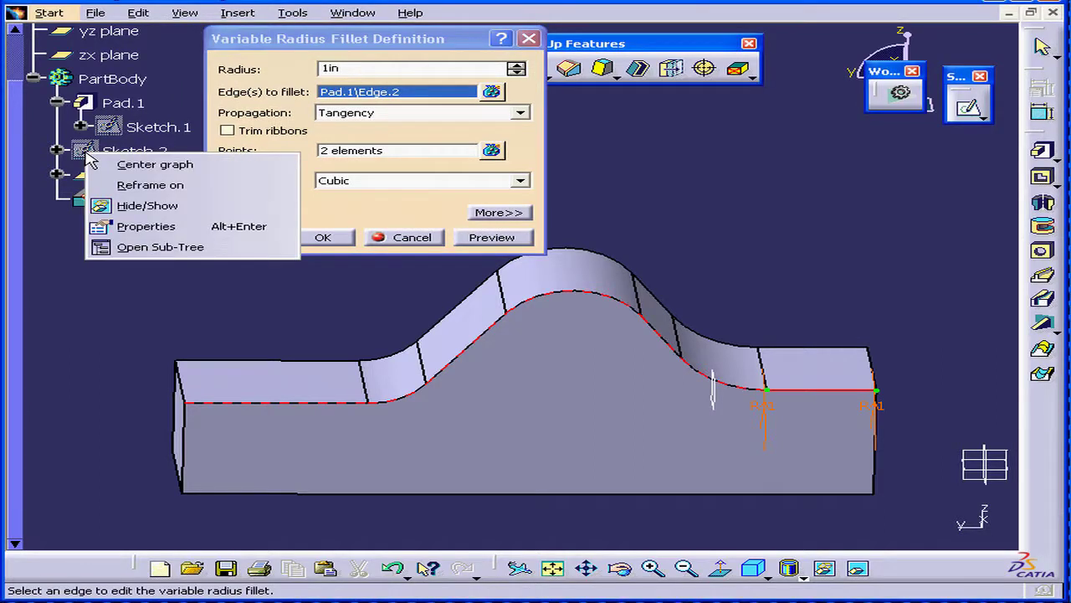
left_click(104, 205)
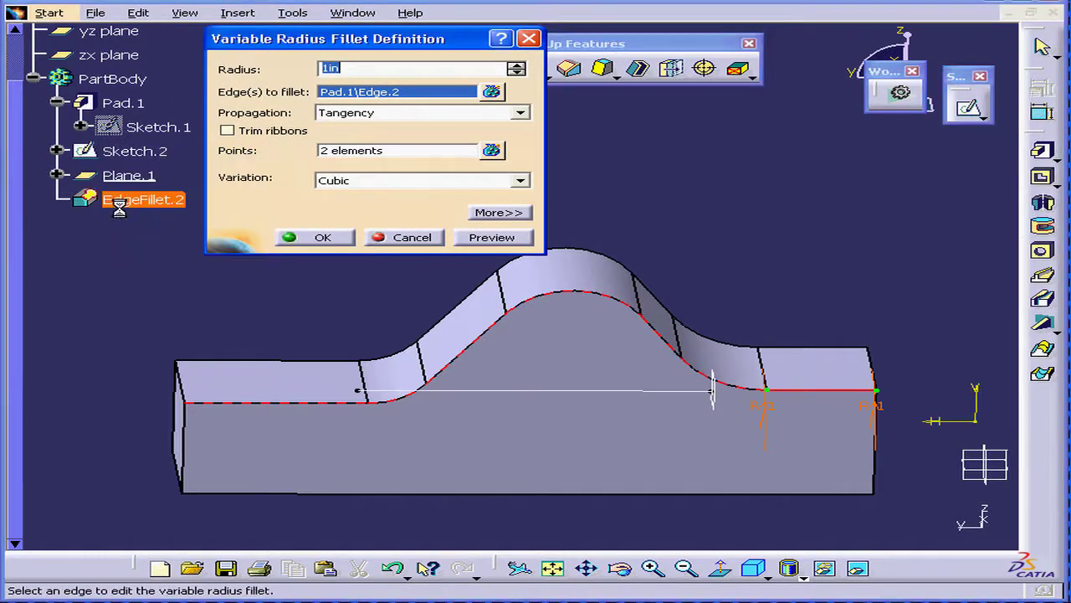
Turn the curved-edge fillet into a circle fillet with Sketch.2 as its spine and apply the edited fillet.
middle_click(530, 461)
middle_click_drag(530, 461, 553, 411)
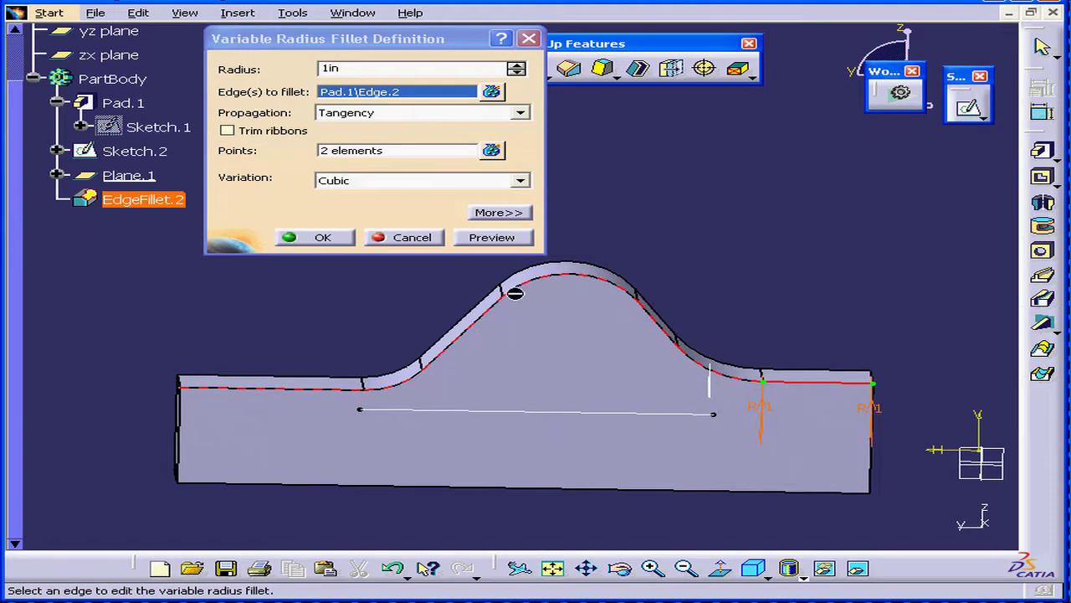
left_click_drag(418, 38, 287, 27)
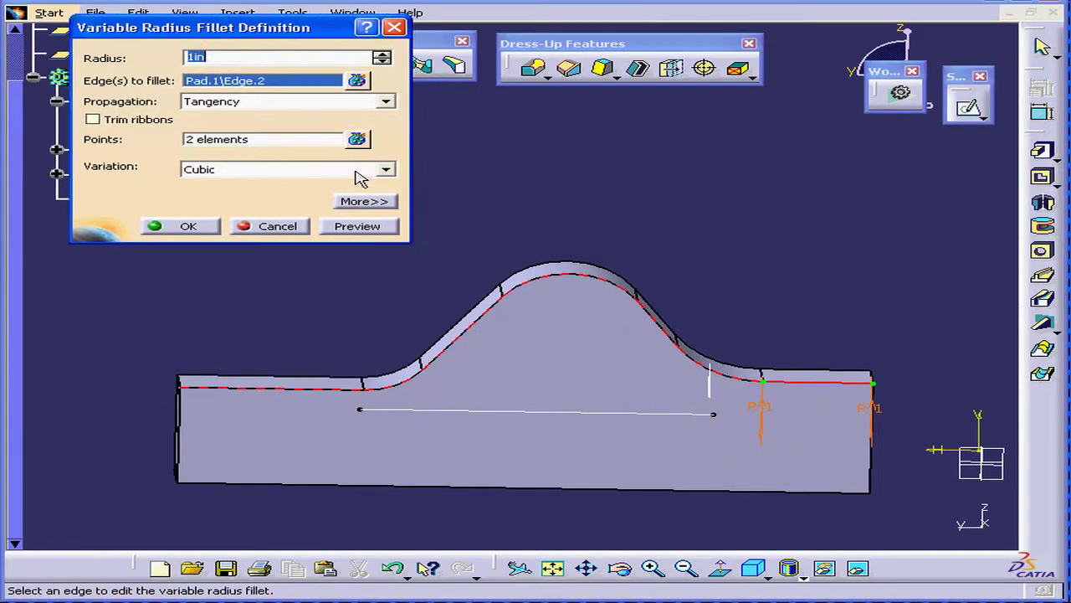
left_click(368, 201)
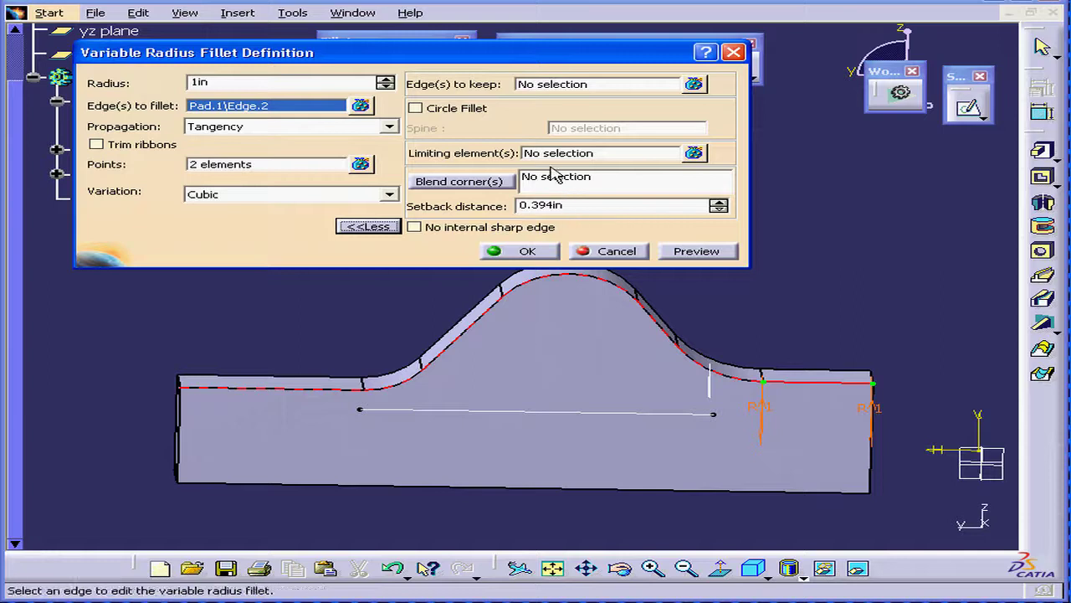
left_click(415, 108)
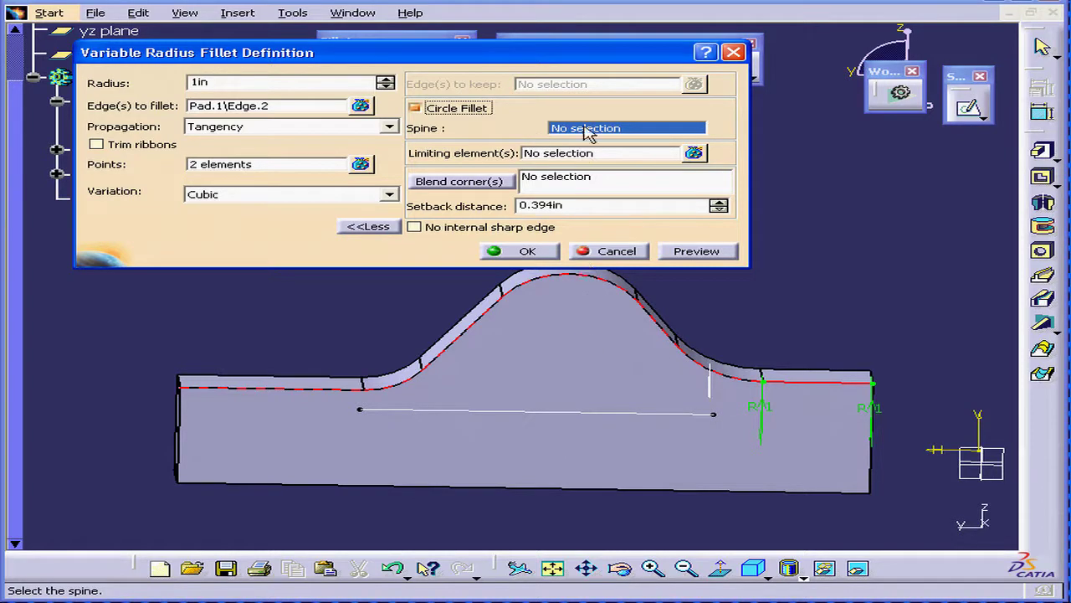
left_click(601, 418)
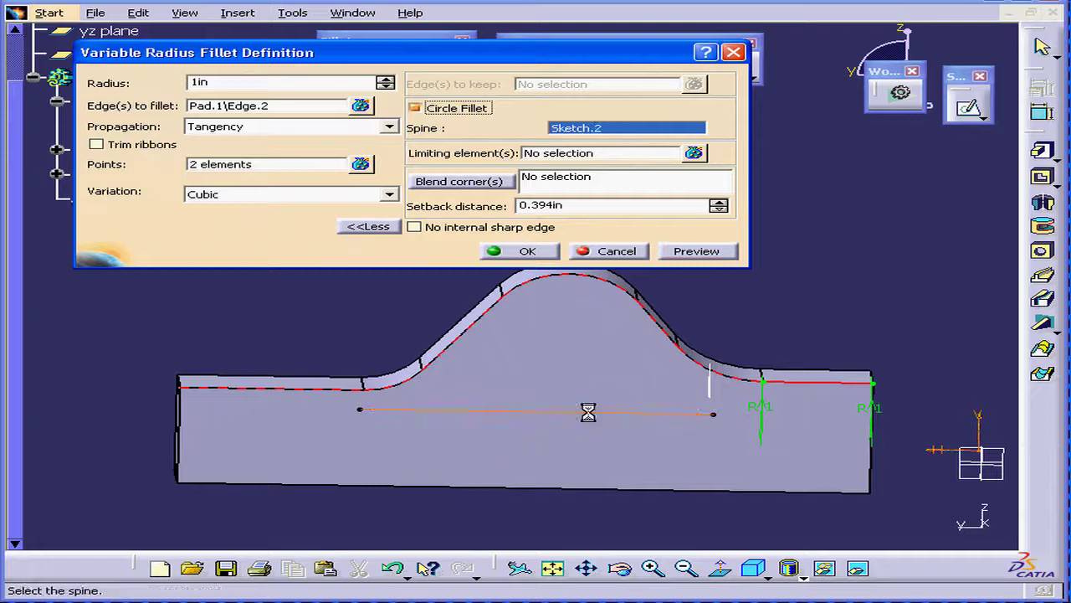
left_click(524, 253)
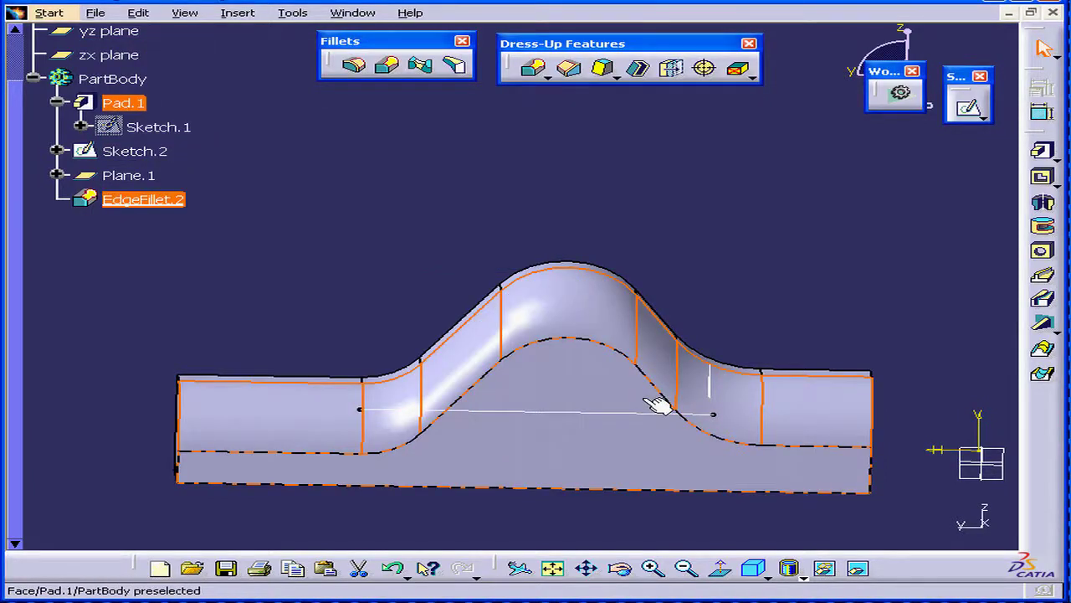
middle_click_drag(583, 378, 609, 411)
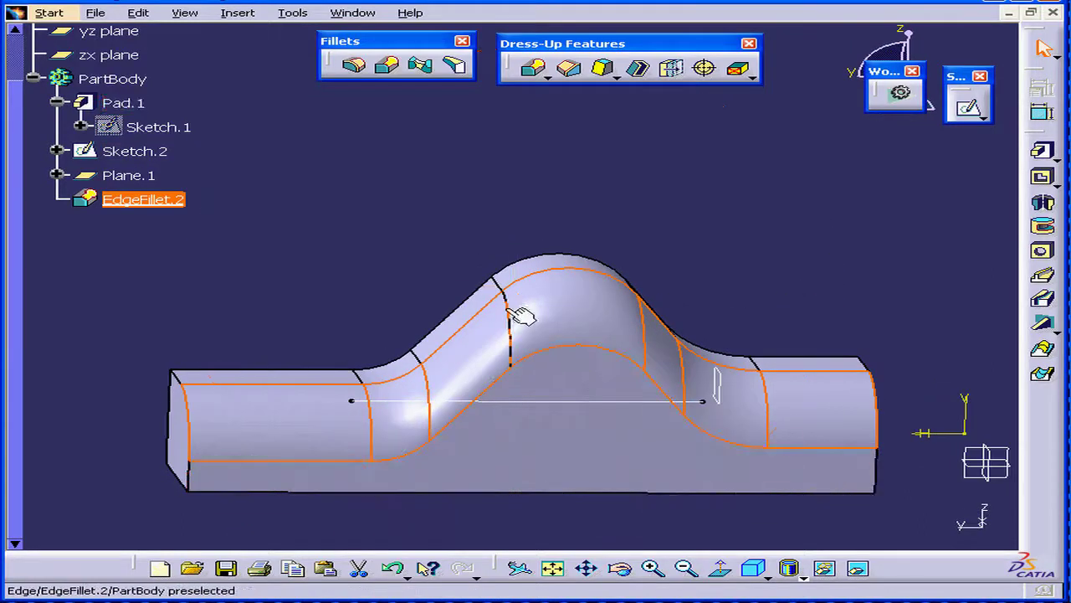